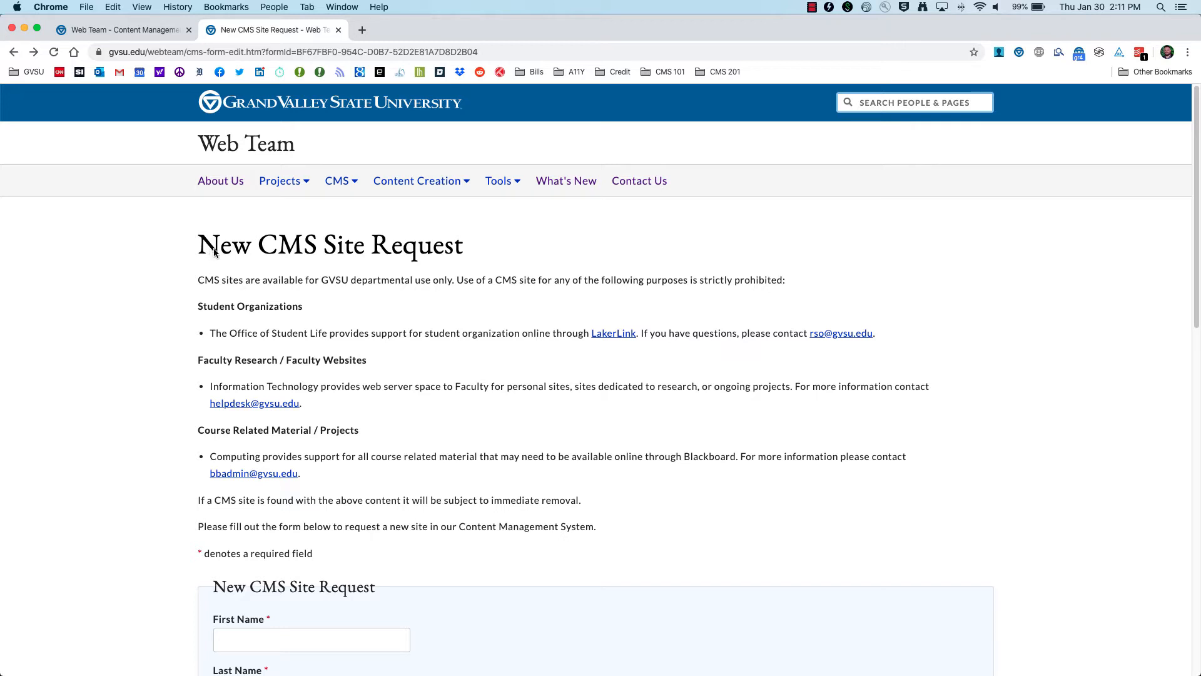
scroll(255, 440, "down", 10)
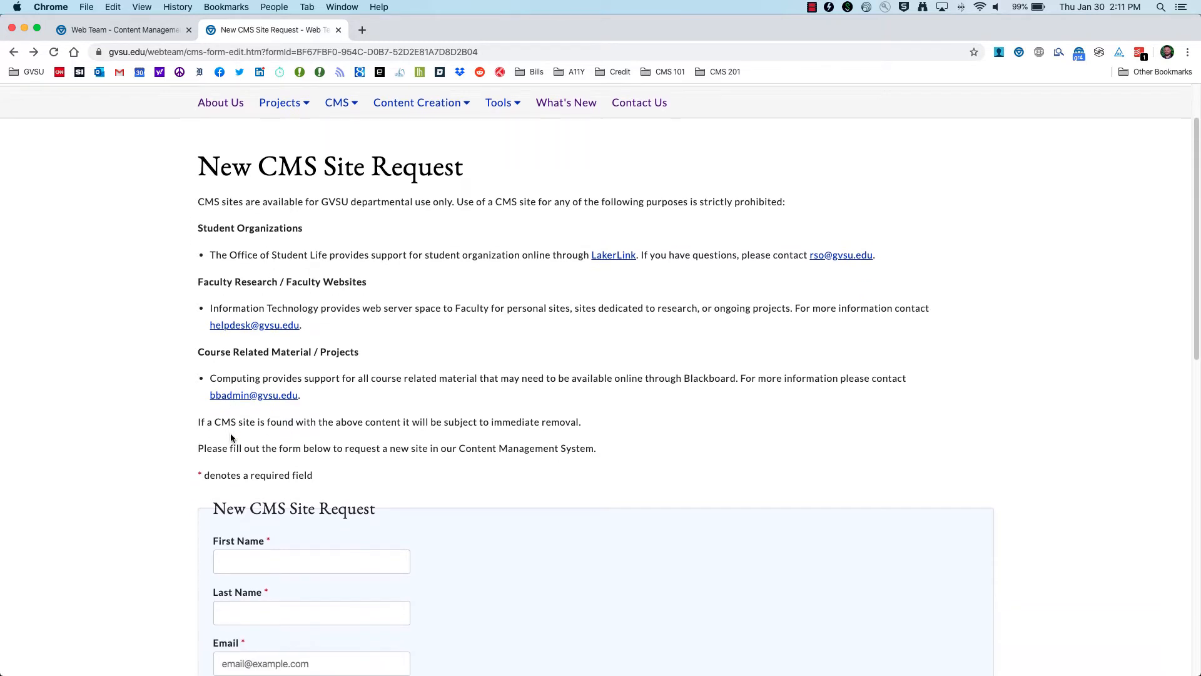
scroll(217, 440, "up", 10)
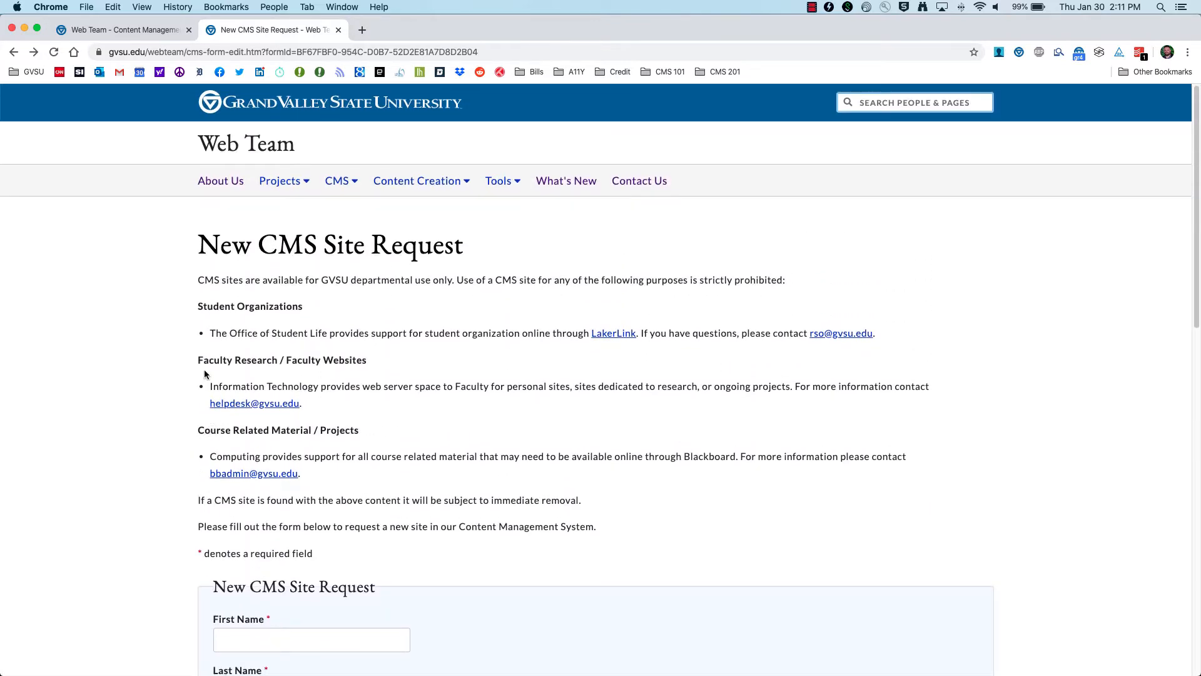
scroll(201, 370, "down", 1)
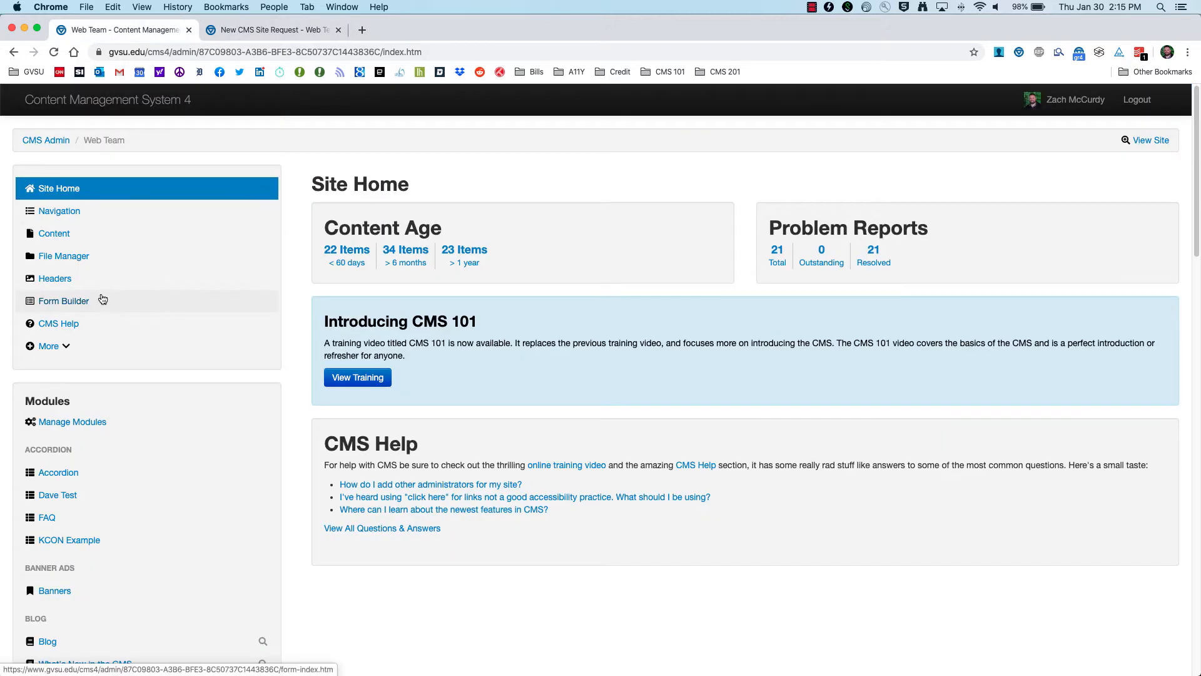
View the site's Form Builder forms, and open the untagged "Testing" page from the content list for editing.
left_click(71, 306)
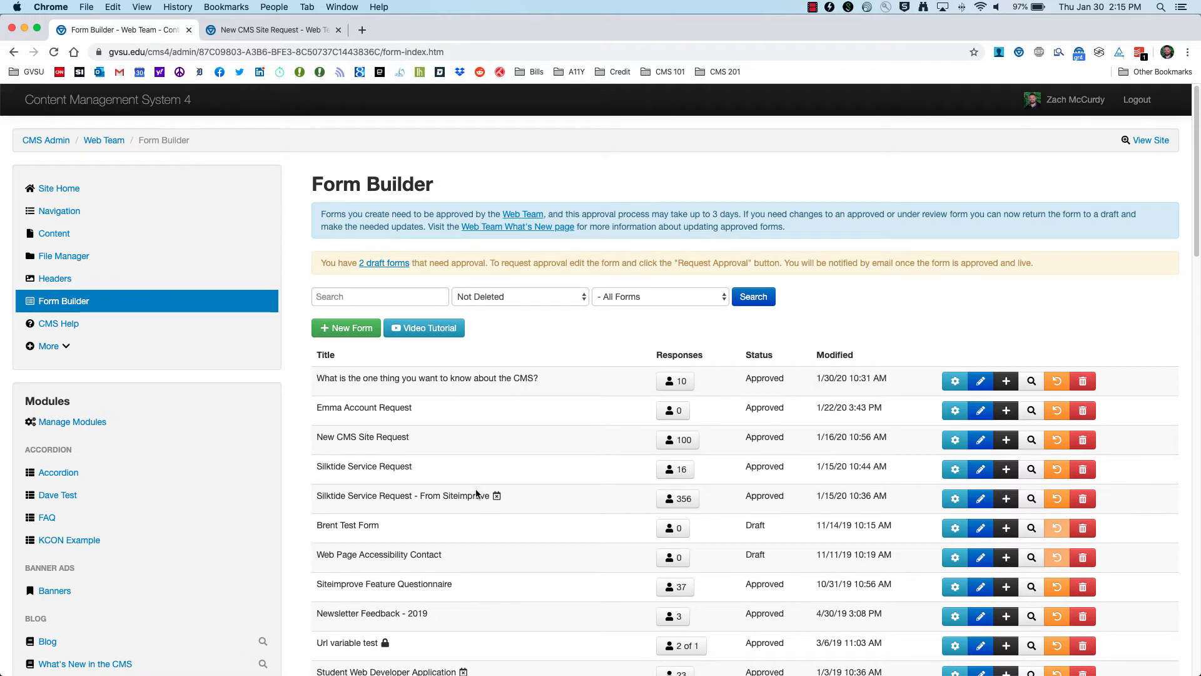
left_click(56, 236)
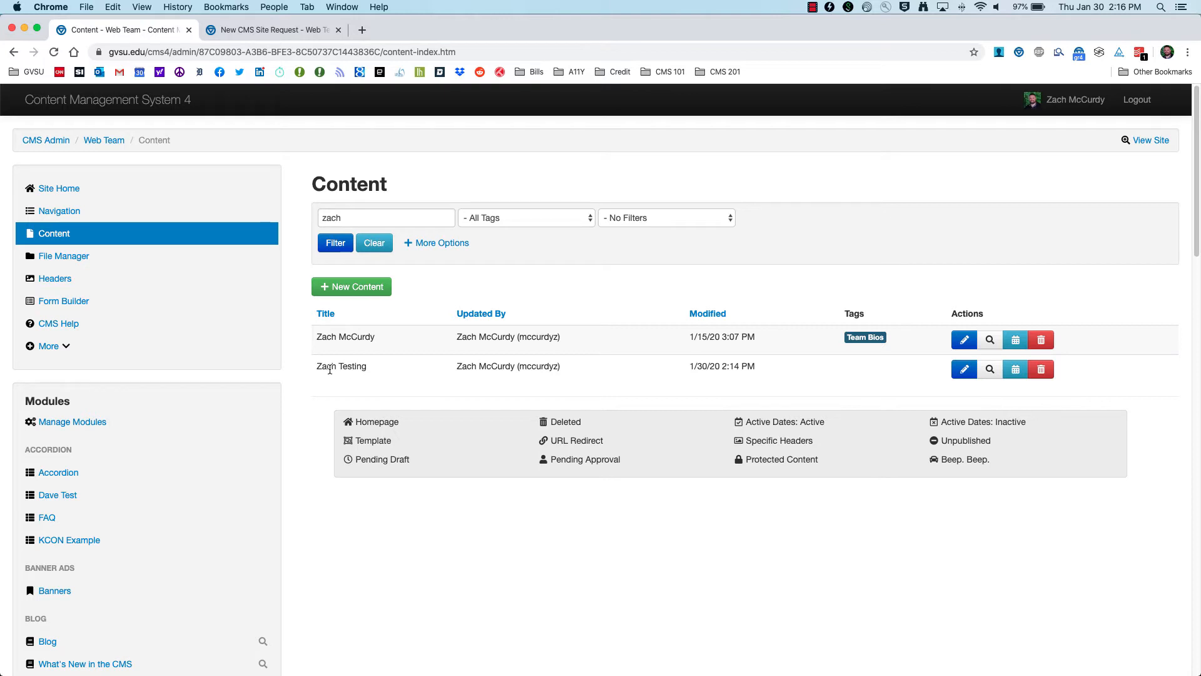
left_click_drag(316, 367, 366, 367)
left_click(366, 368)
left_click(964, 370)
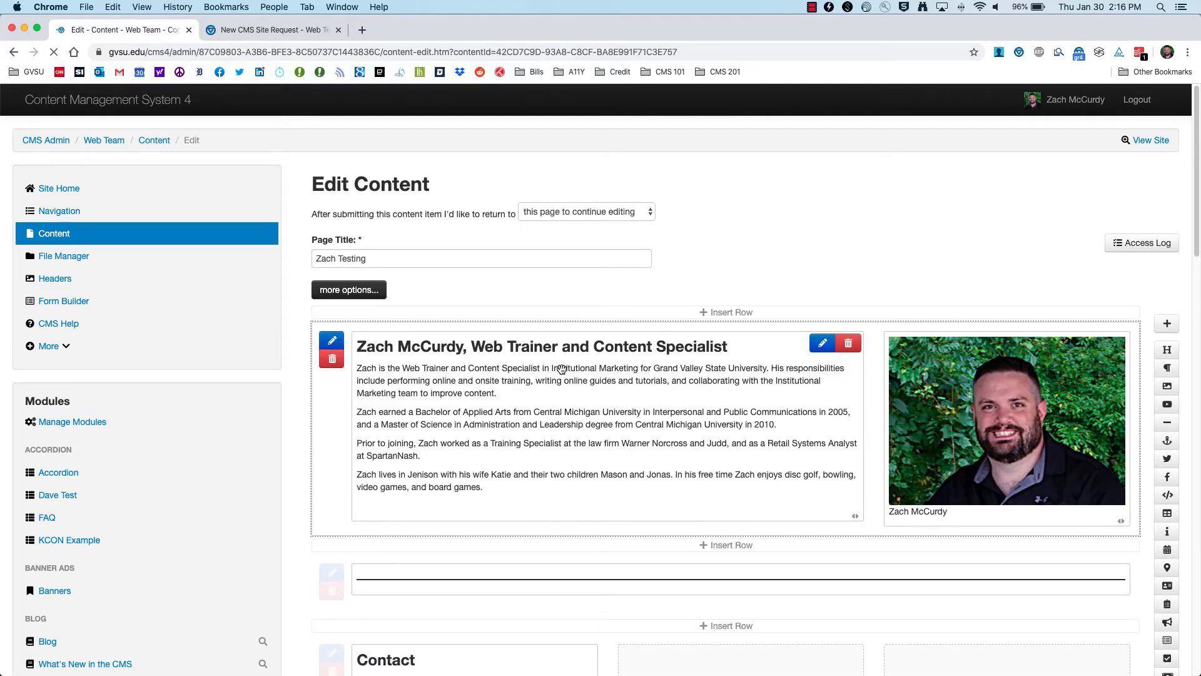
Insert a new row below the last divider line and place a Form Builder Form element in its first column.
scroll(553, 388, "down", 5)
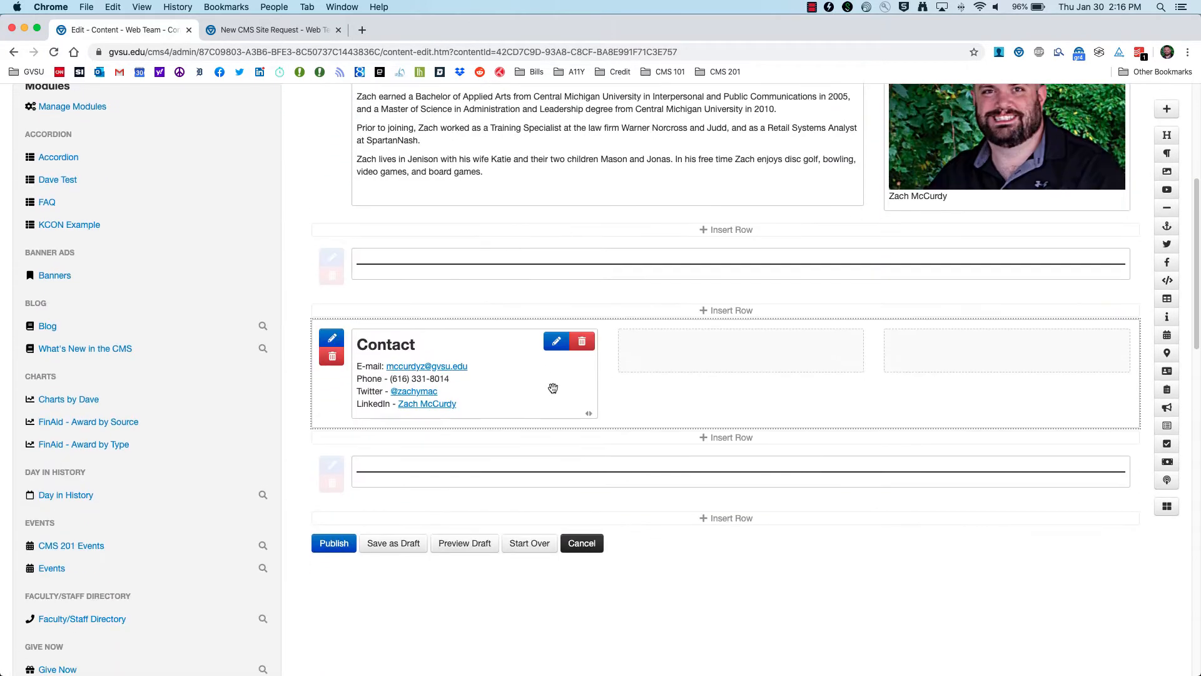
scroll(563, 394, "down", 1)
left_click(719, 431)
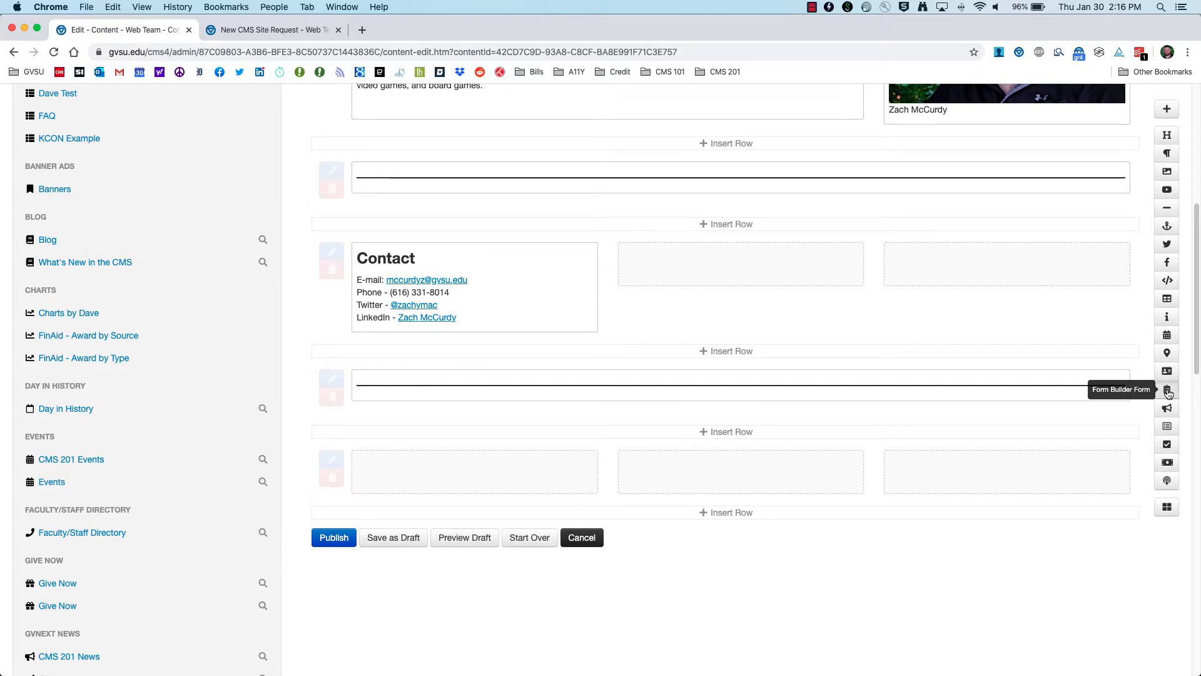
left_click_drag(1167, 391, 453, 466)
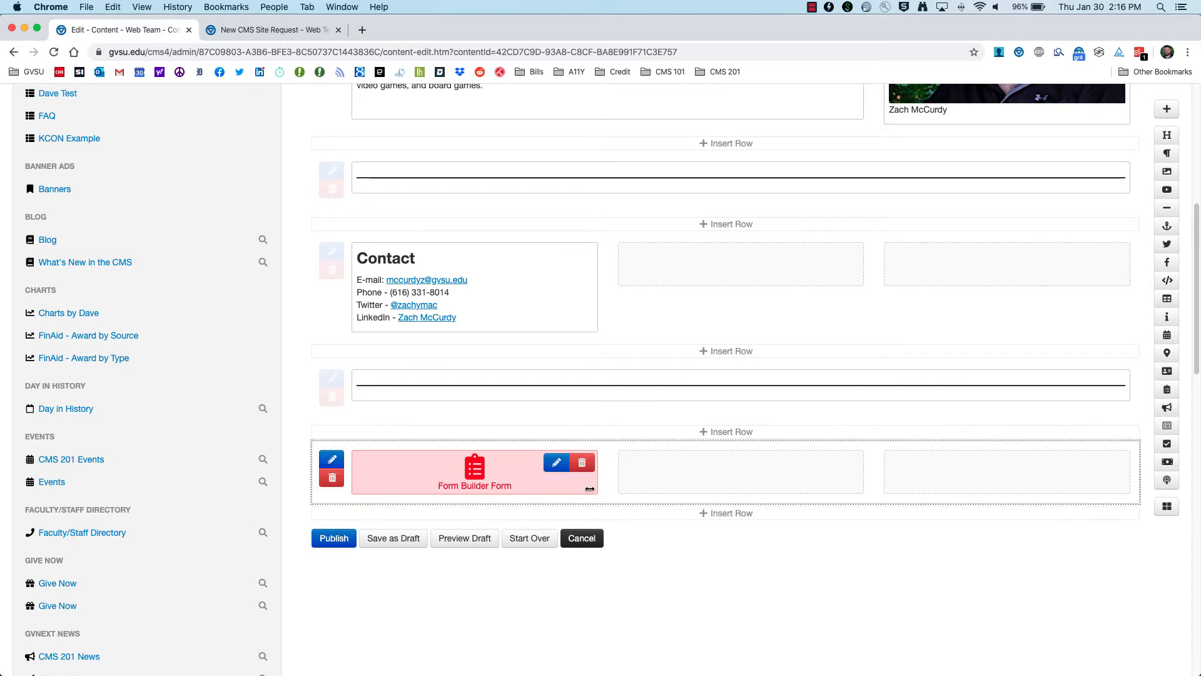
left_click_drag(590, 488, 449, 473)
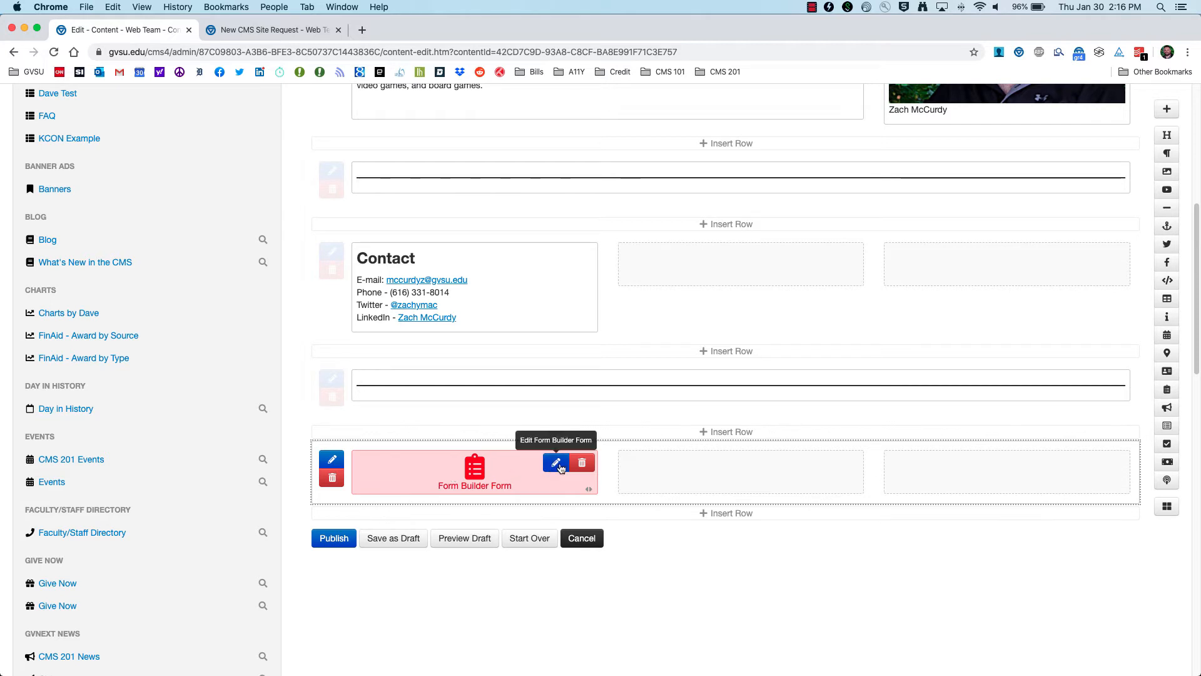
Set the Form Builder Form element to embed "What is the one thing you want to know about the CMS?" and save the changes.
double_click(459, 466)
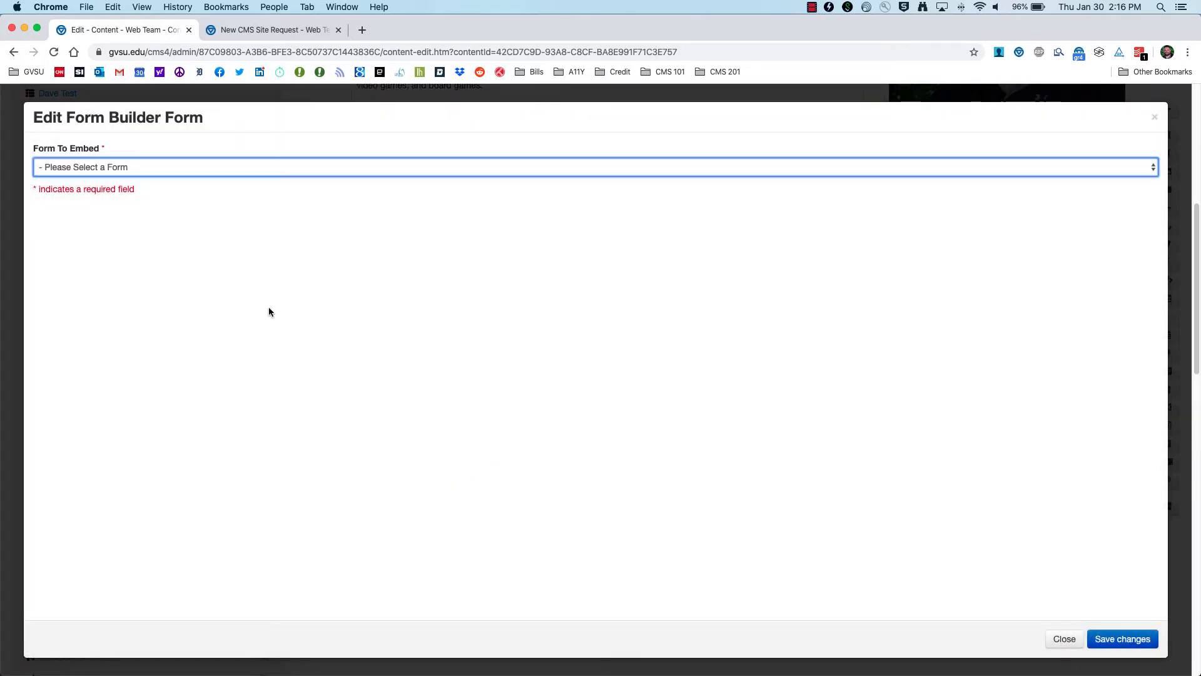
left_click(247, 166)
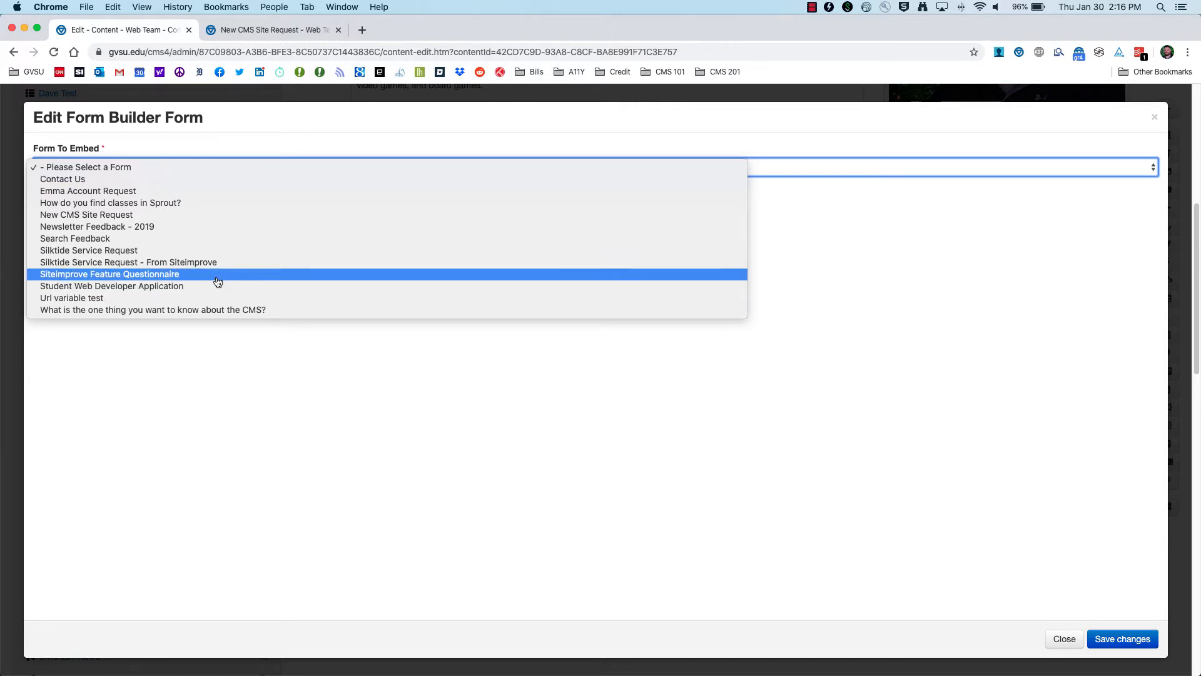
left_click(118, 312)
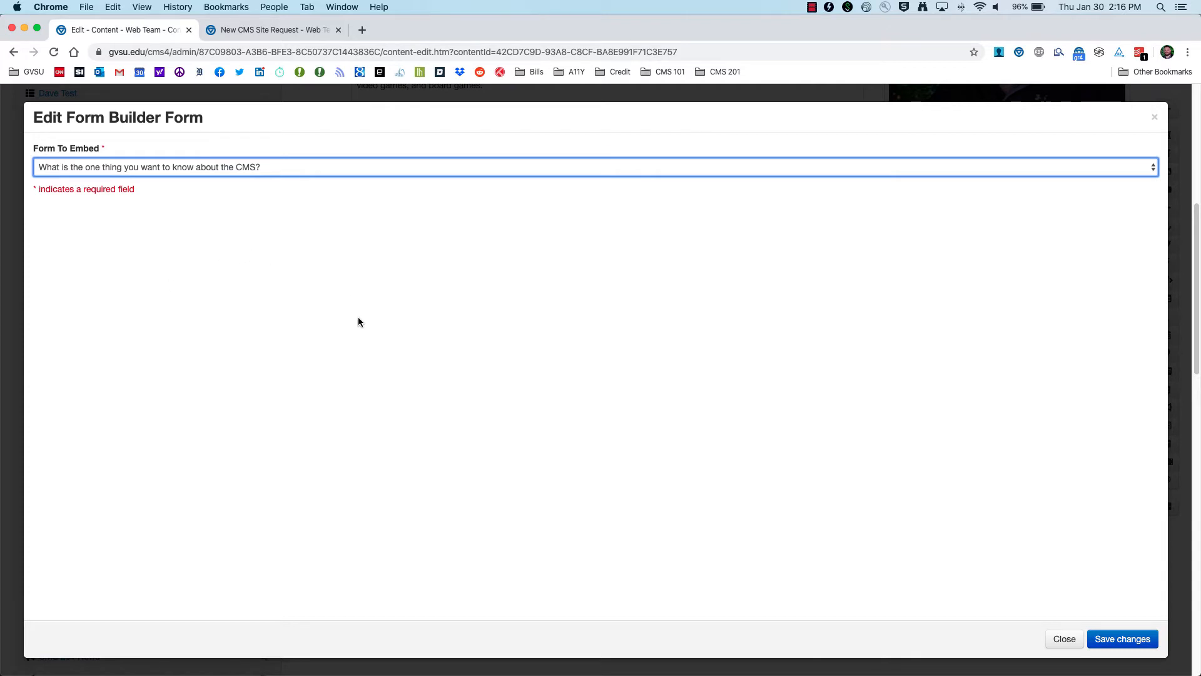
left_click(146, 166)
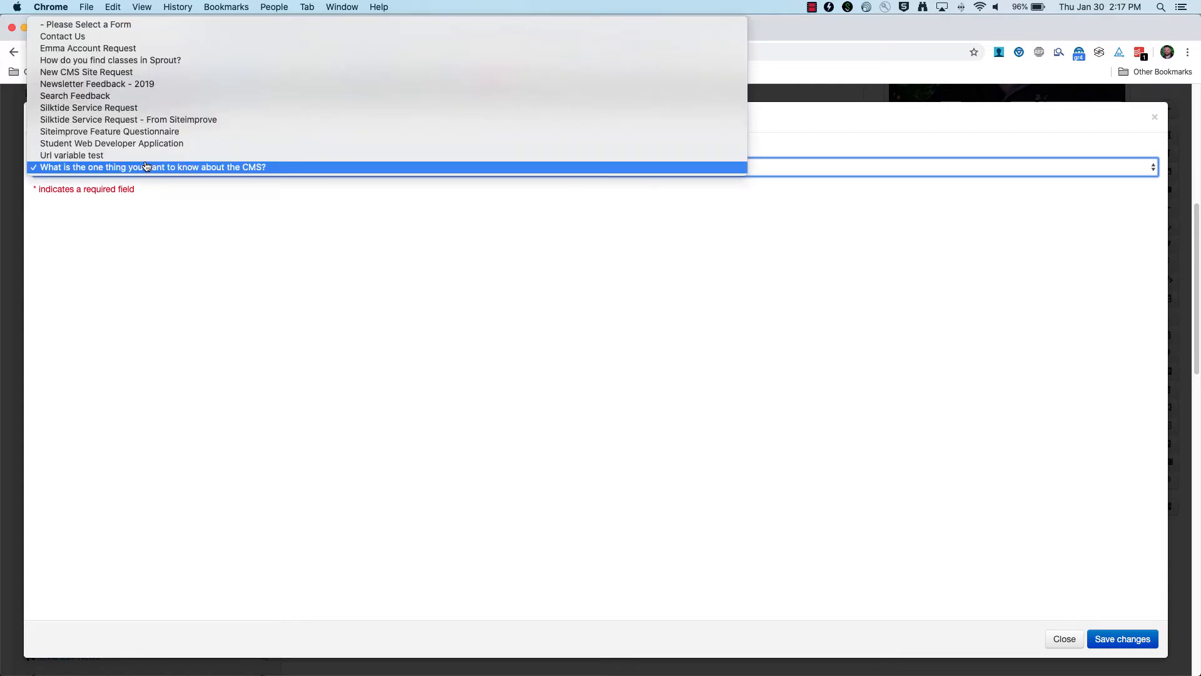
left_click(154, 168)
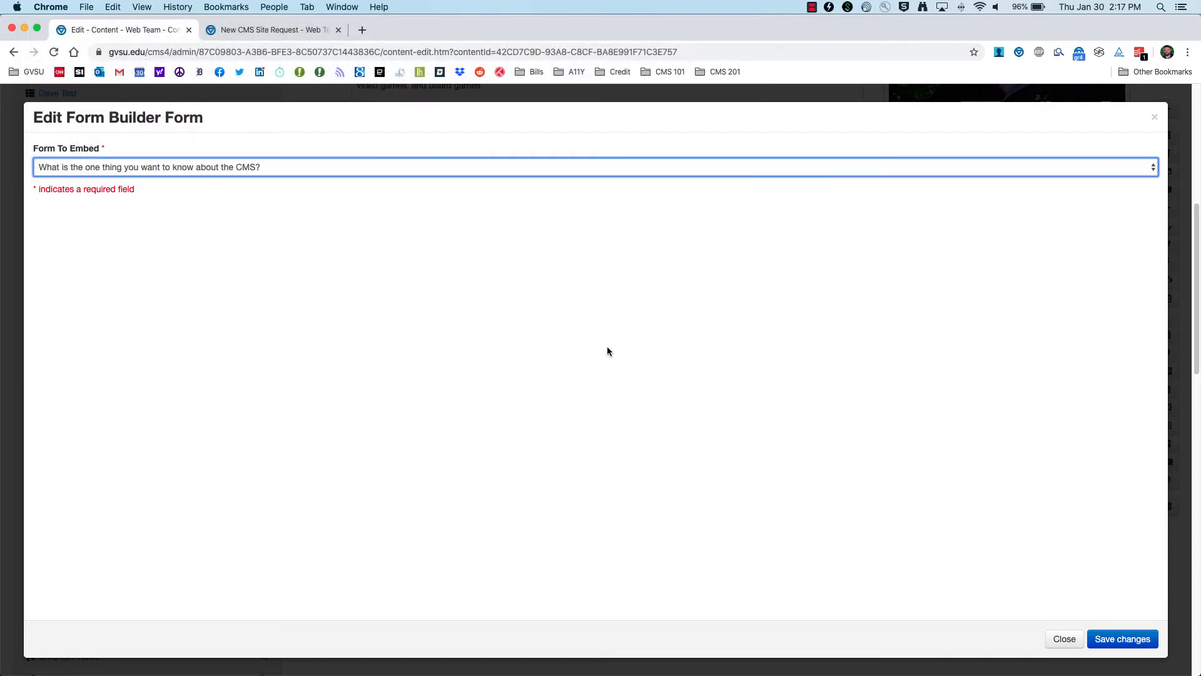
left_click(1122, 639)
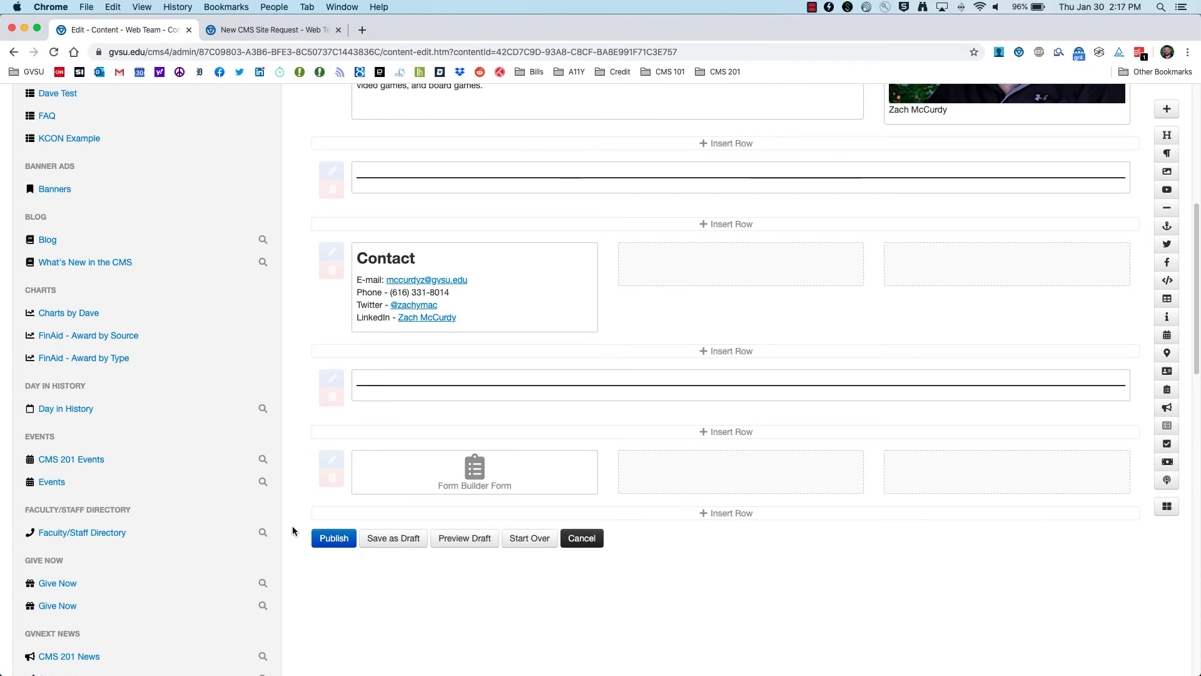
Preview the page draft and check how the embedded form is laid out below the contact section.
left_click(464, 539)
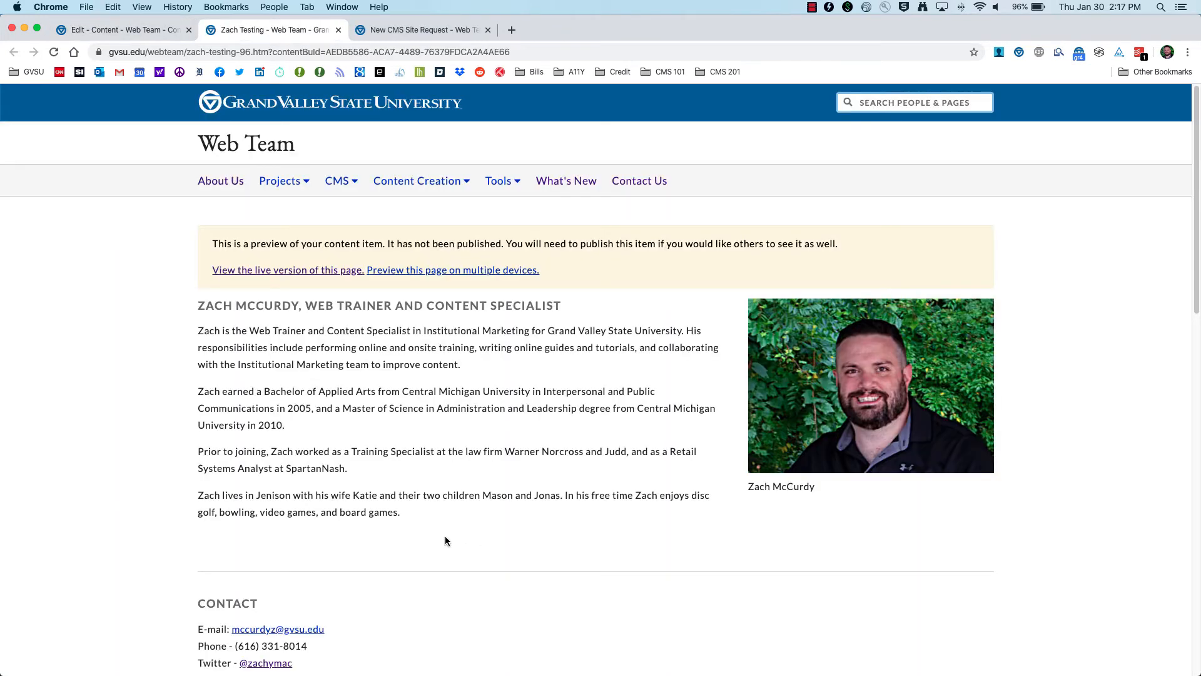
scroll(425, 534, "down", 10)
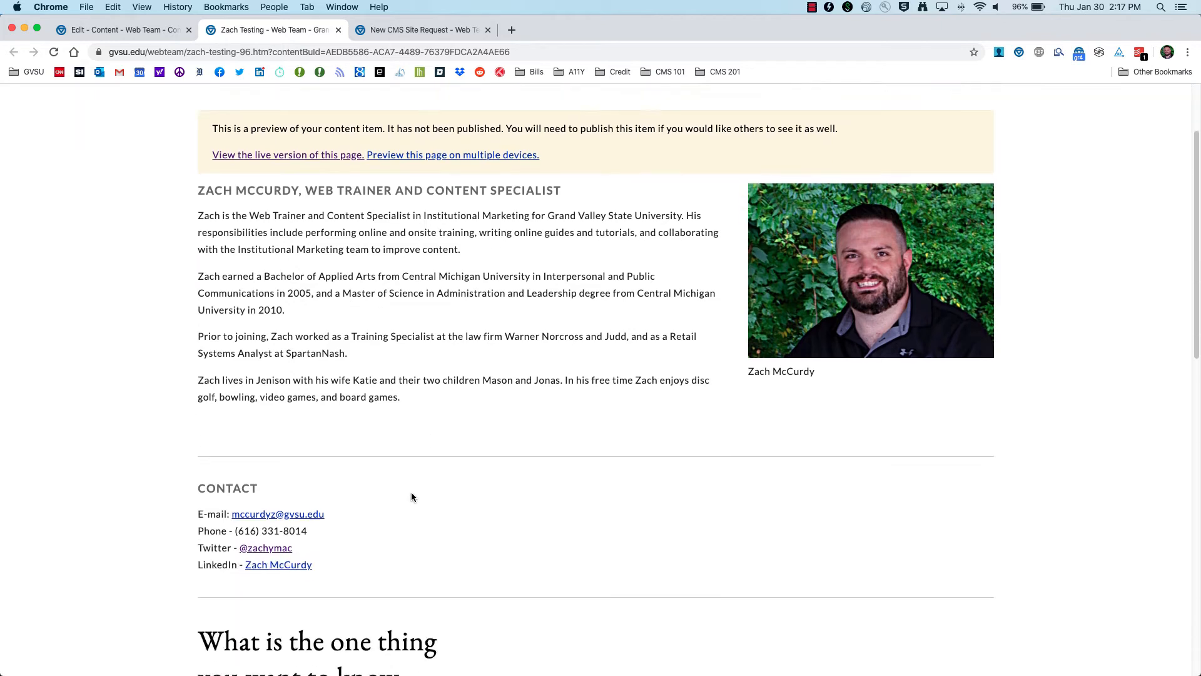
scroll(418, 486, "down", 2)
scroll(421, 477, "up", 2)
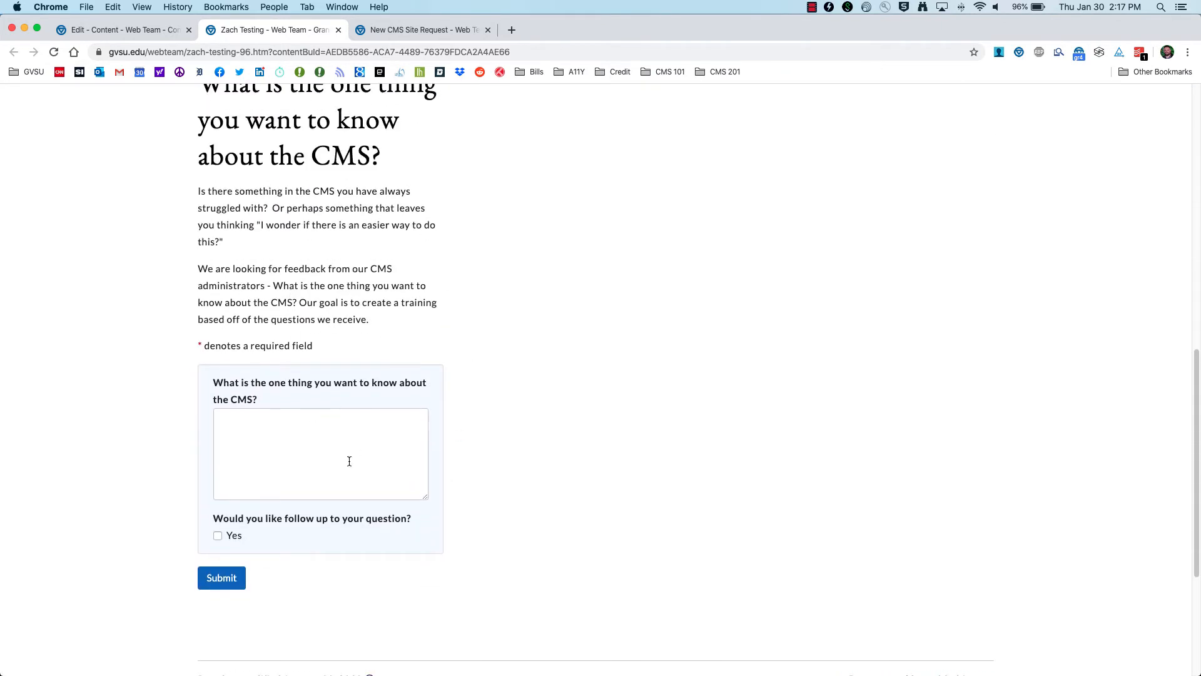
scroll(351, 461, "up", 3)
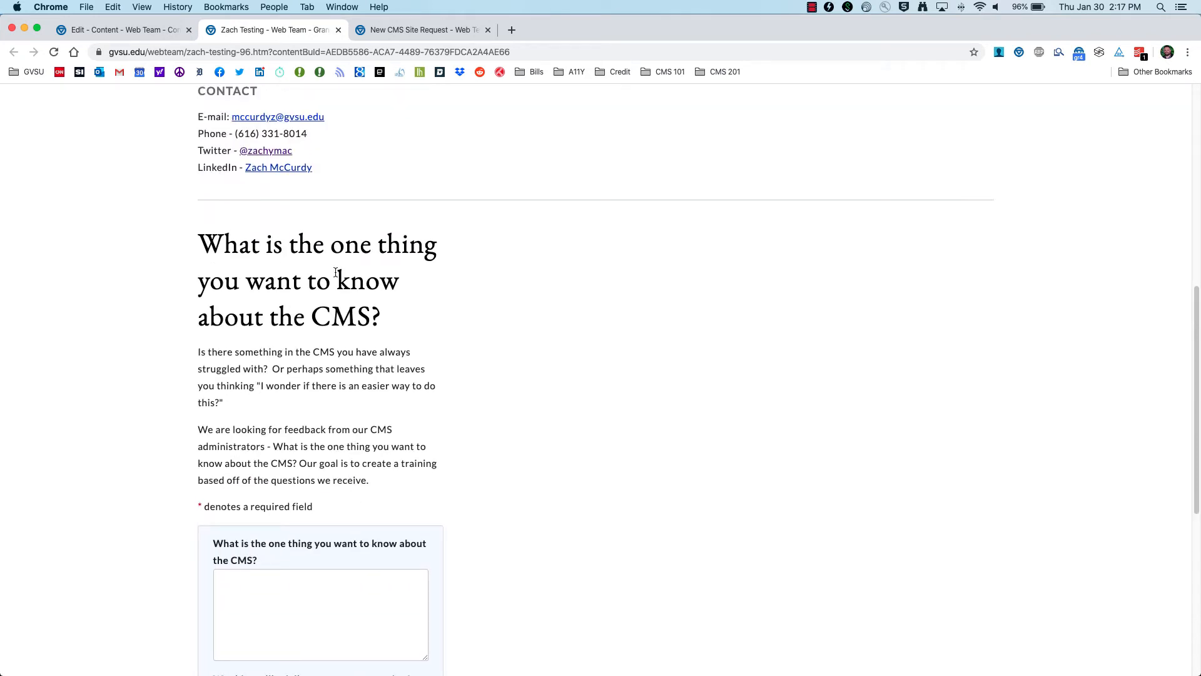
Widen the Form Builder Form element in the editor to span all three columns, and preview the draft again.
left_click(138, 31)
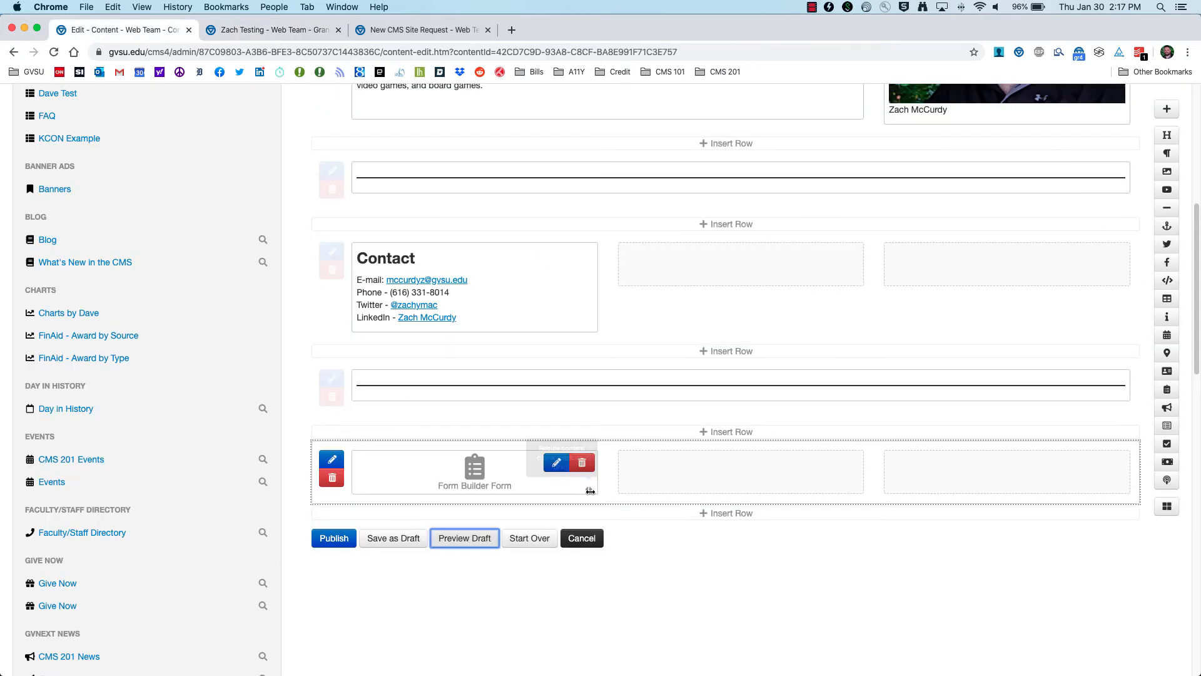
left_click_drag(589, 491, 1022, 487)
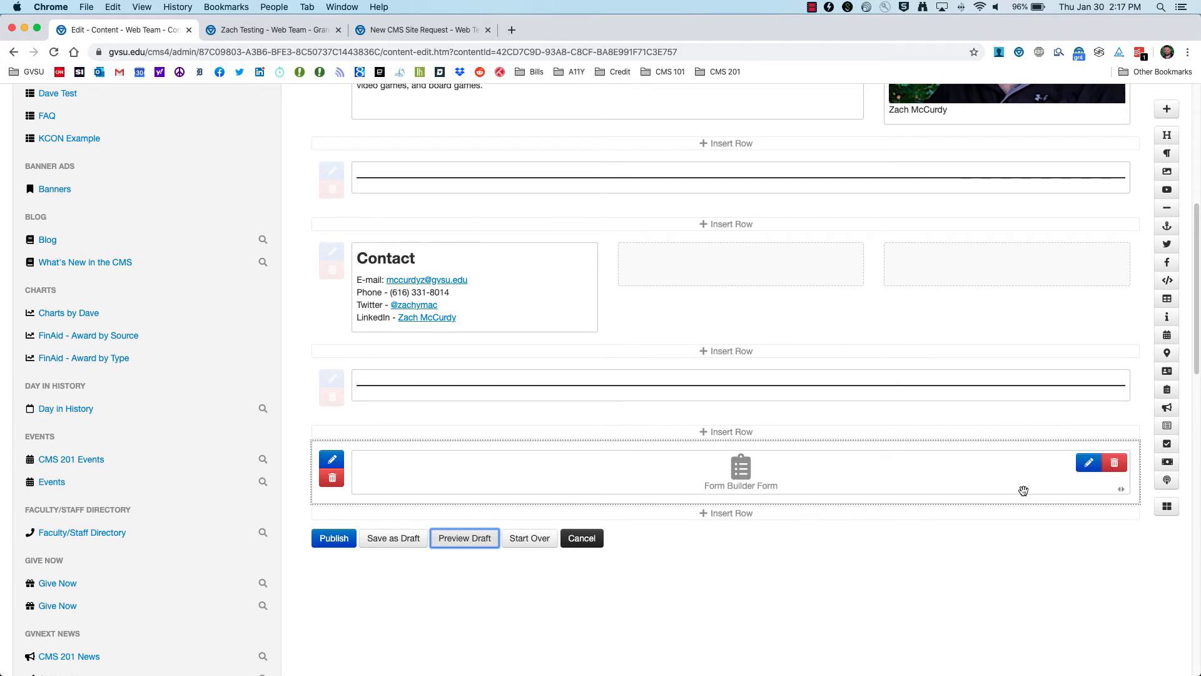
left_click(471, 539)
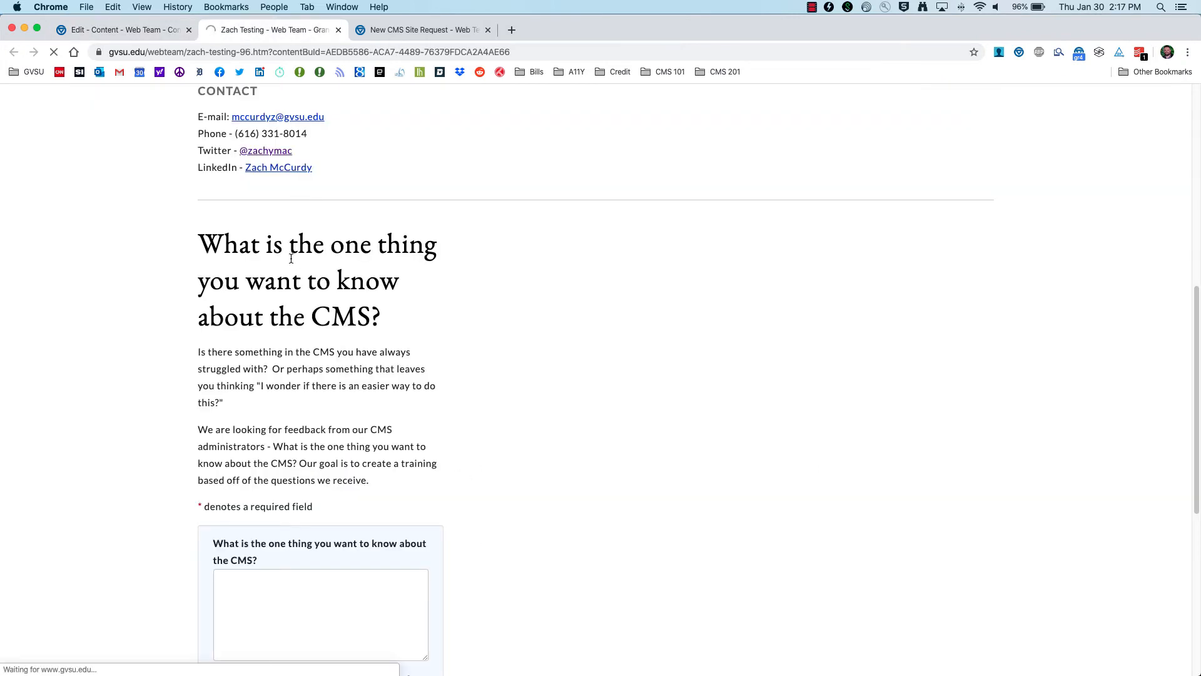
scroll(244, 419, "down", 10)
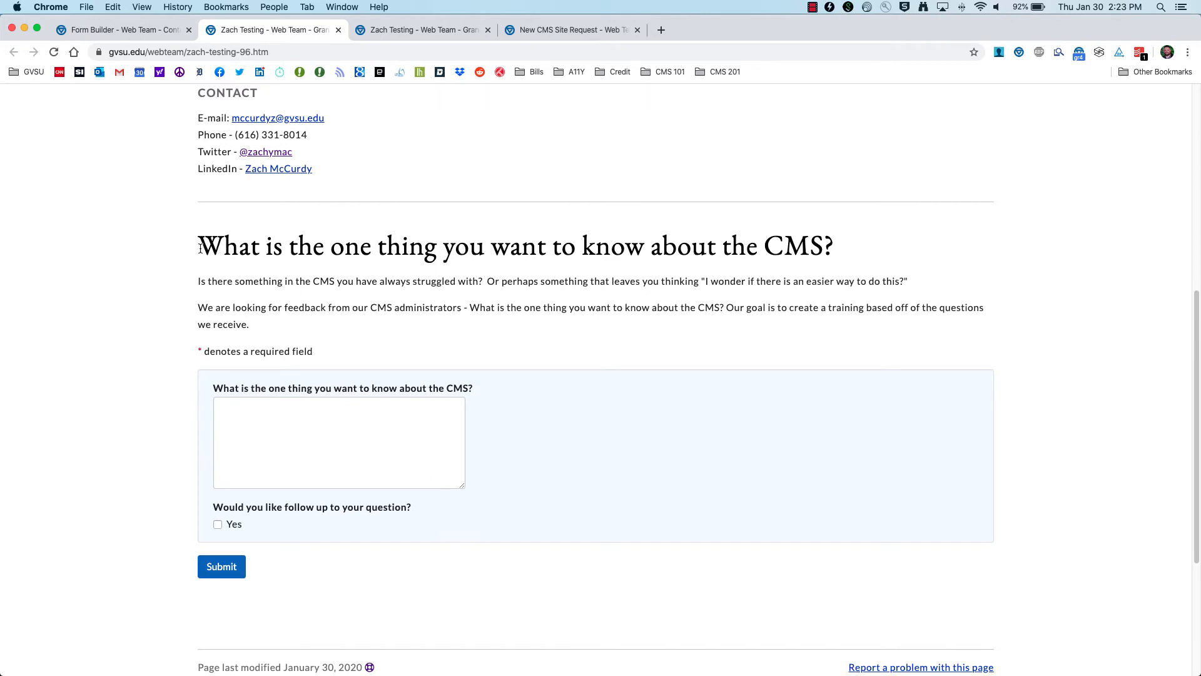
Return to the Form Builder list, and check in the incognito window how the public page shows the draft form.
left_click(114, 29)
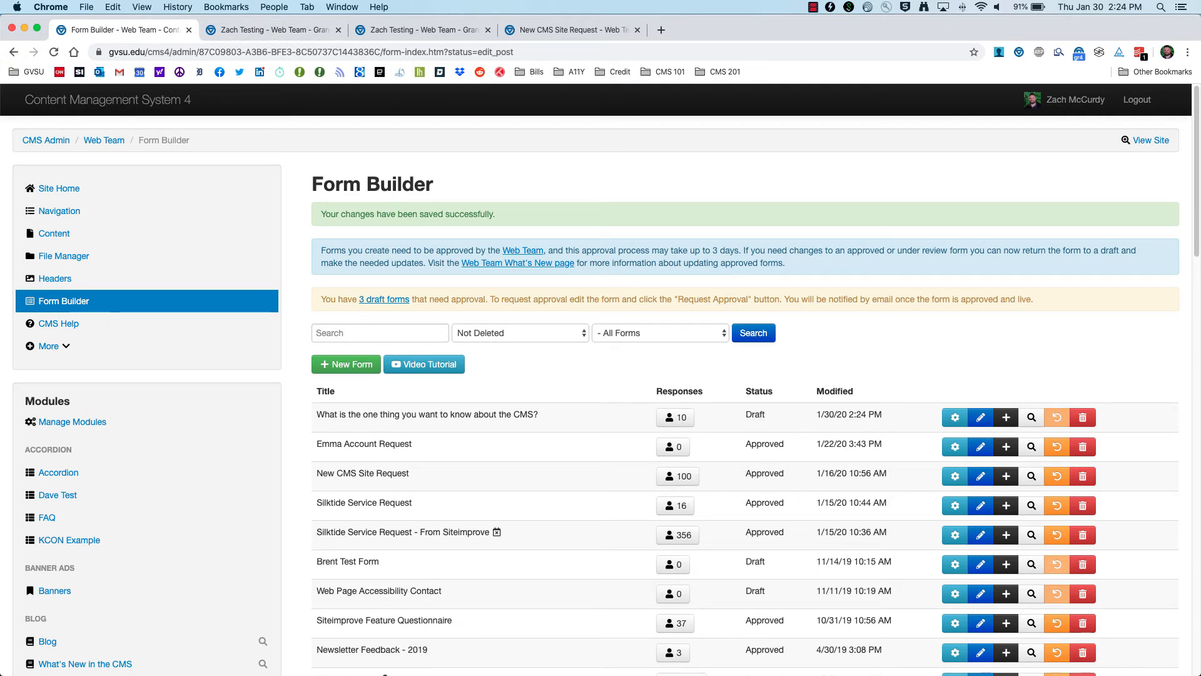
key("super+grave")
scroll(164, 340, "down", 6)
scroll(163, 340, "up", 1)
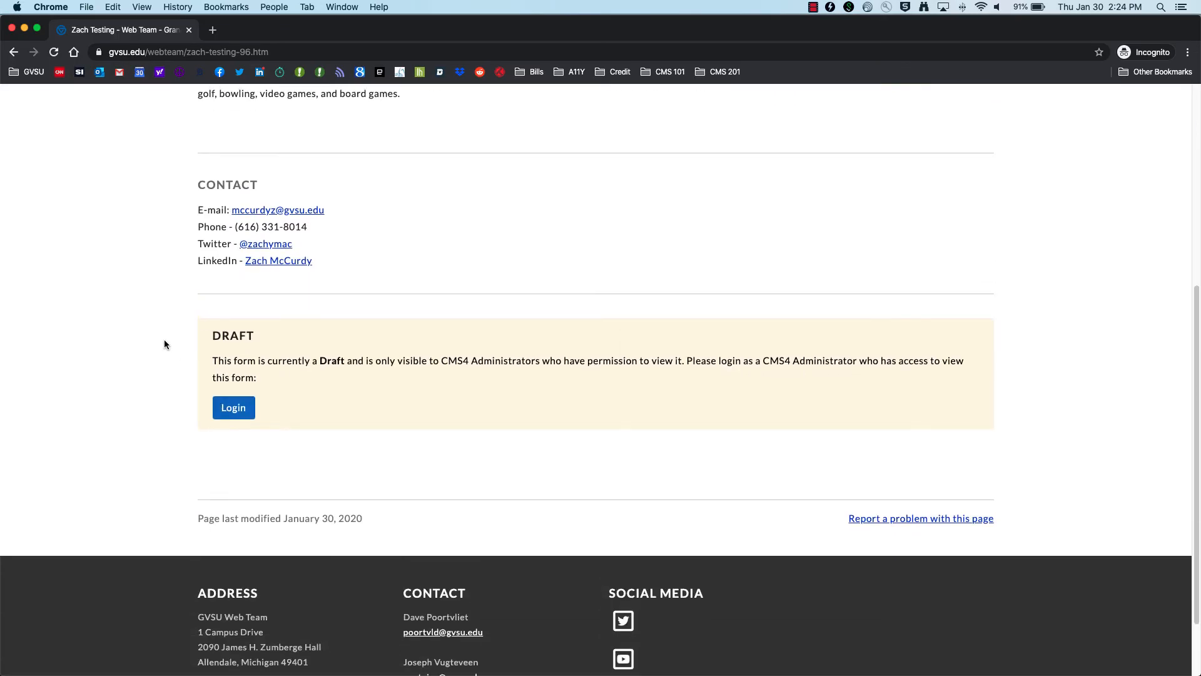
scroll(164, 341, "up", 1)
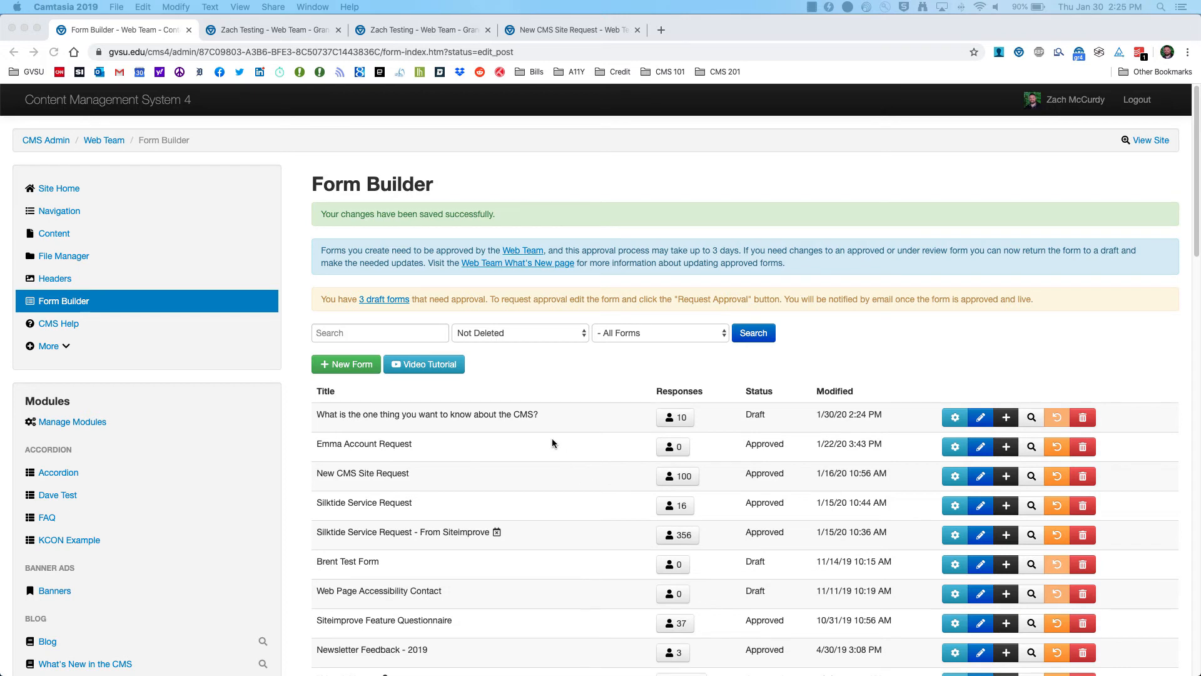
Delete the "What is the one thing you want to know about the CMS?" form and reload the public page in the incognito window.
left_click(549, 425)
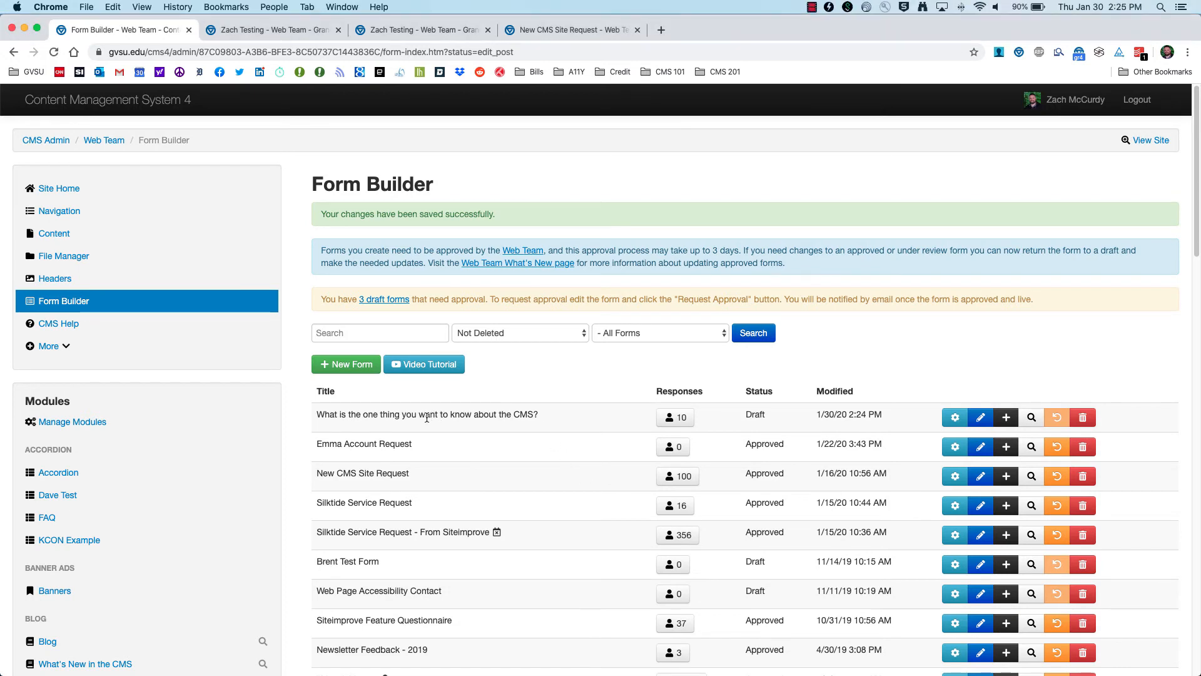
left_click(1083, 418)
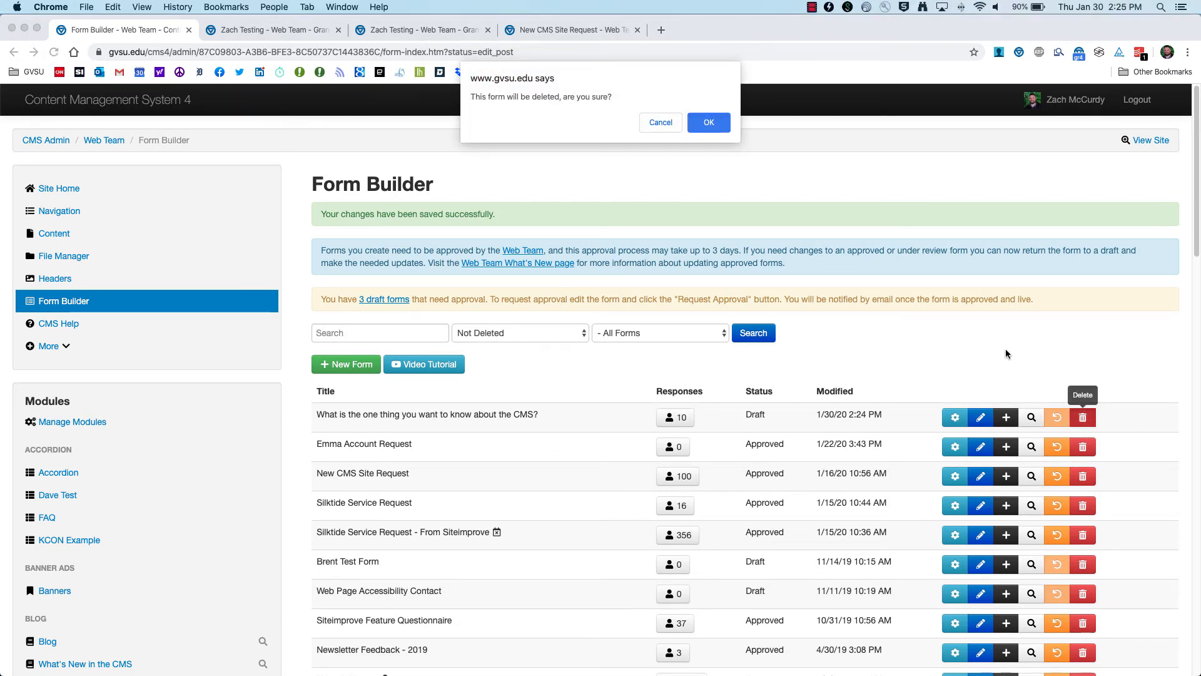
left_click(724, 129)
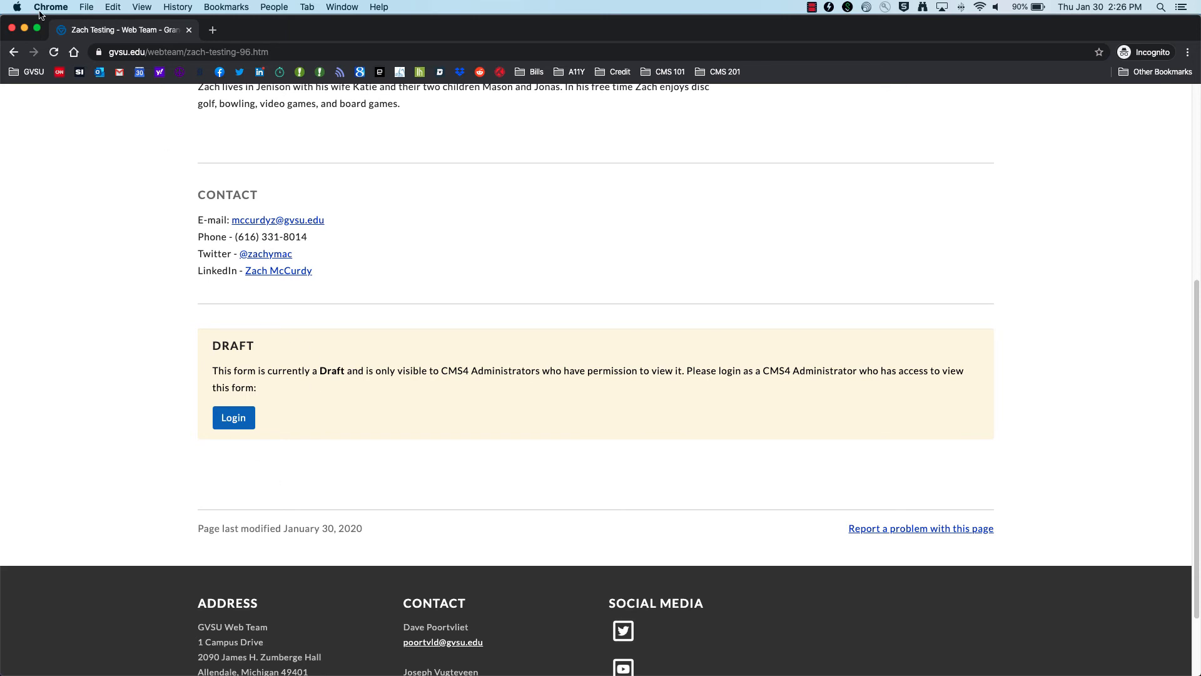
left_click(54, 52)
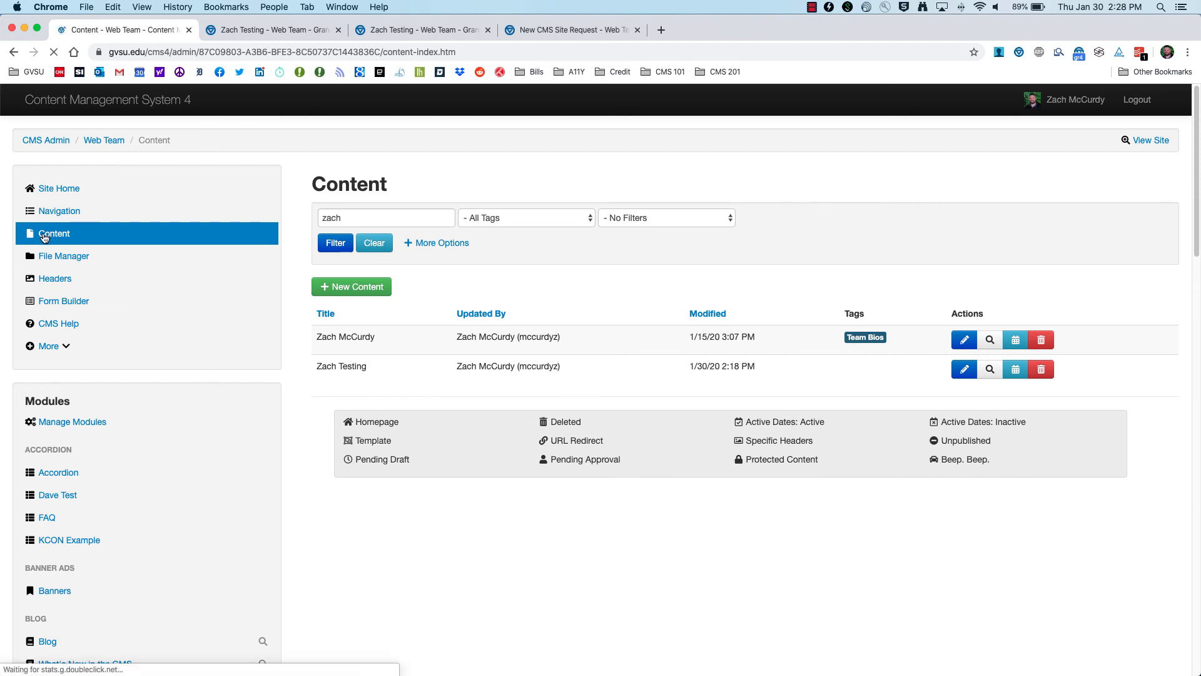
Open the "Testing" page for editing and add a second Form Builder Form element in a new row above the existing one.
left_click(960, 370)
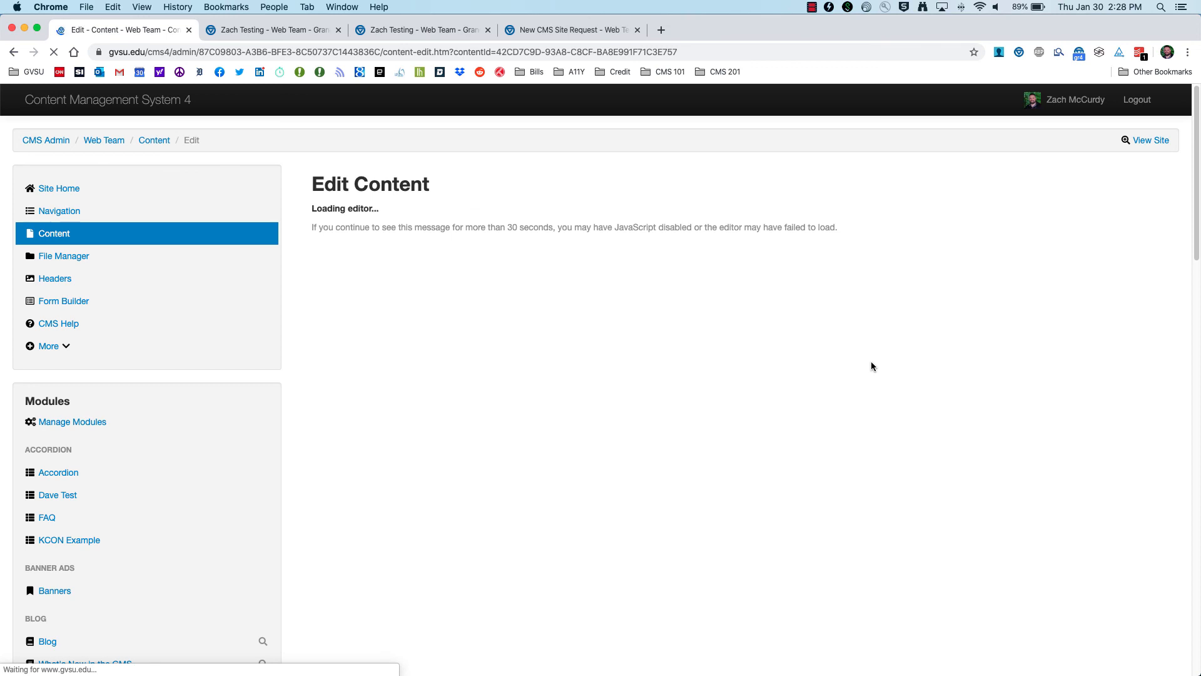
scroll(783, 437, "down", 6)
scroll(784, 437, "down", 2)
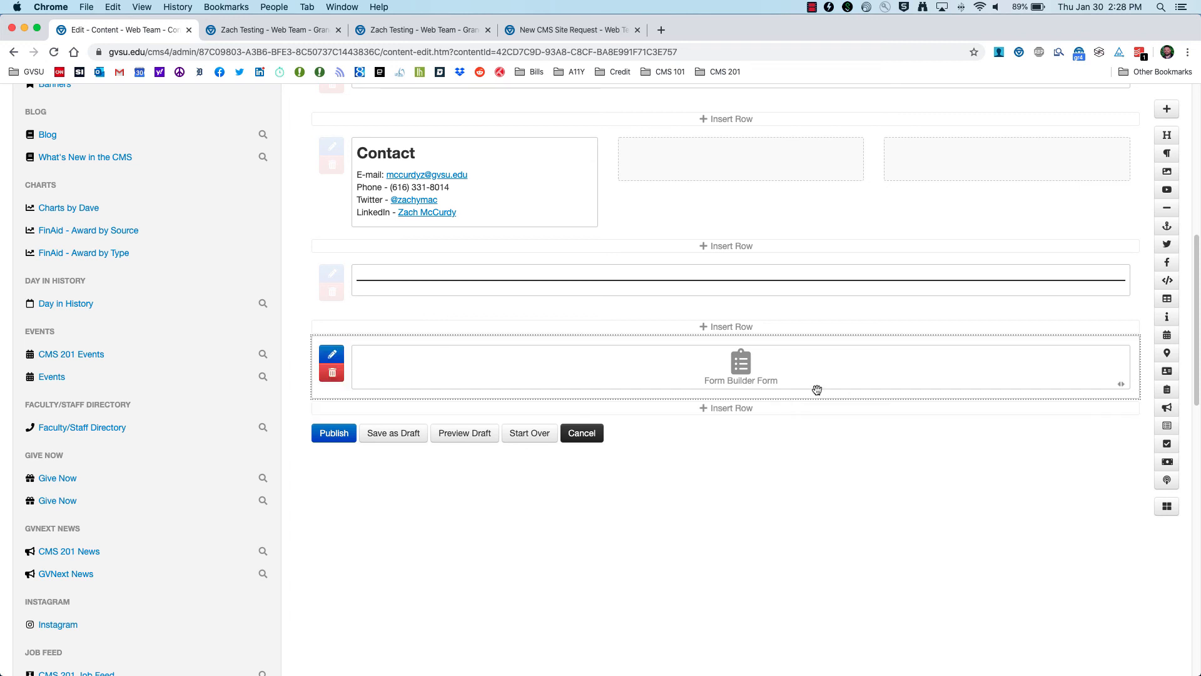
left_click(1171, 393)
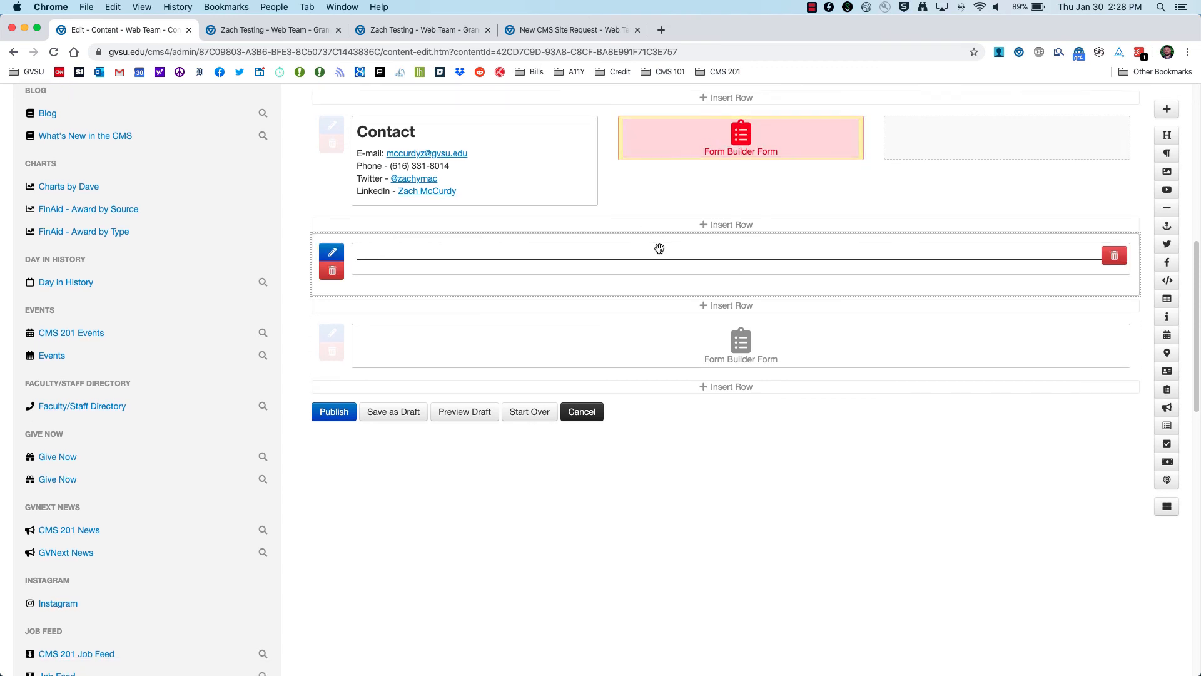
scroll(659, 248, "up", 2)
left_click_drag(702, 196, 635, 378)
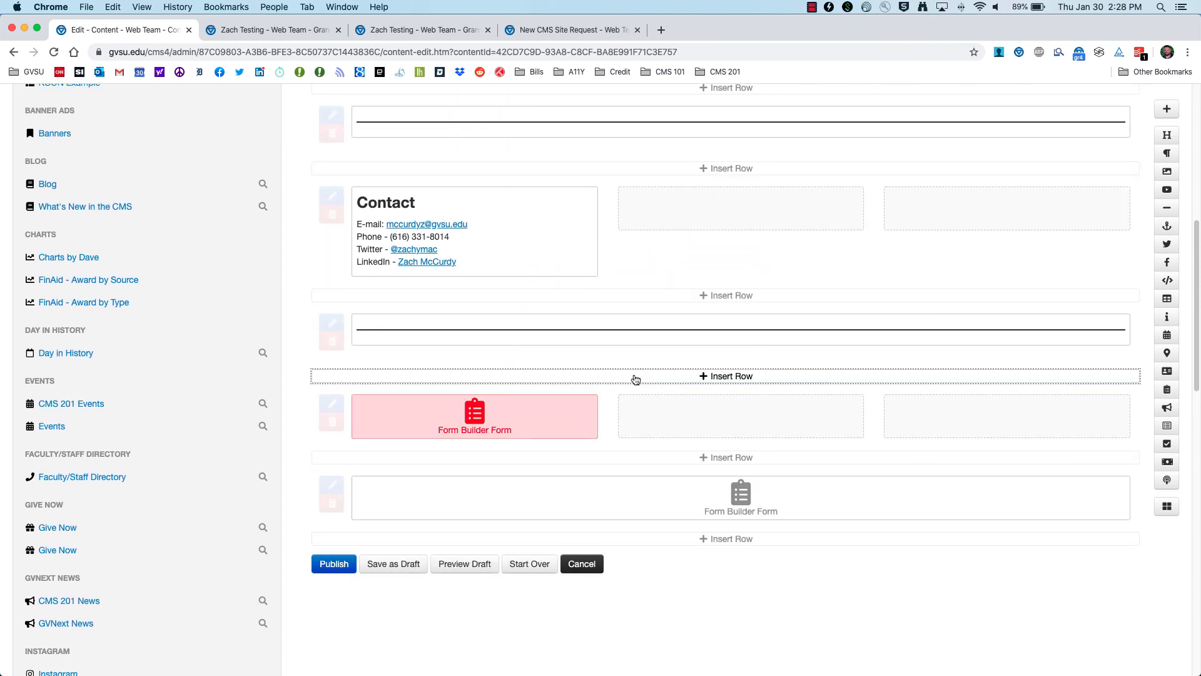
Set the new Form Builder Form element to embed the "Newsletter Feedback - 2019" form and save the changes.
double_click(467, 416)
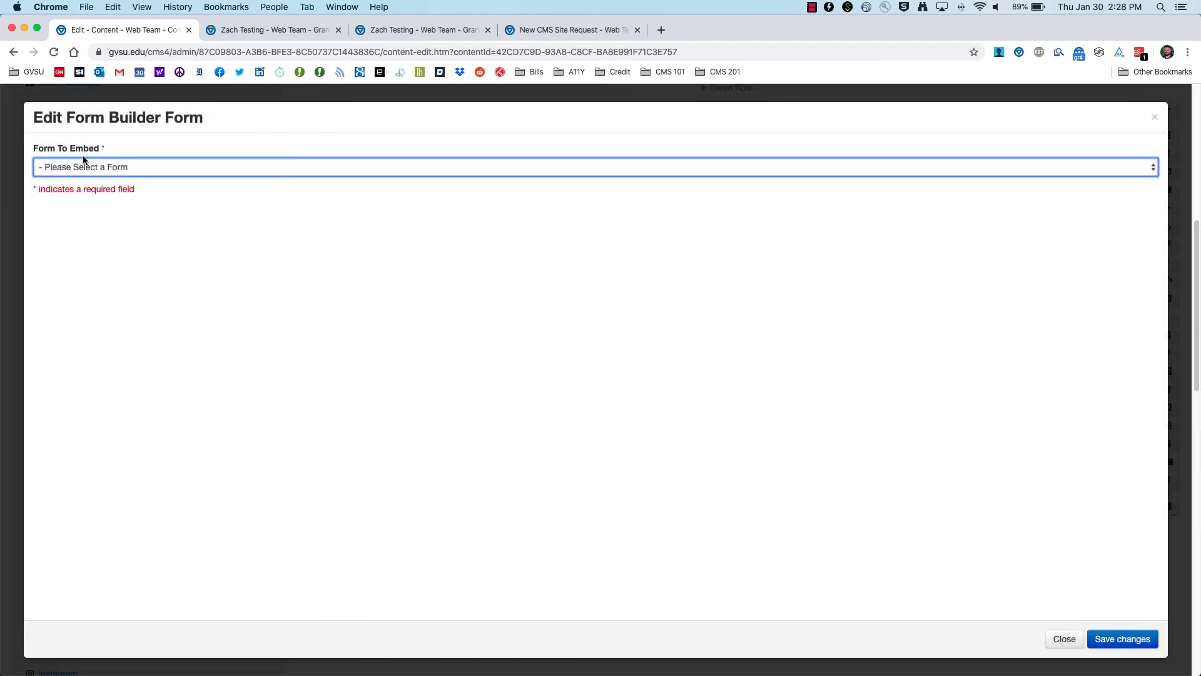
left_click(157, 167)
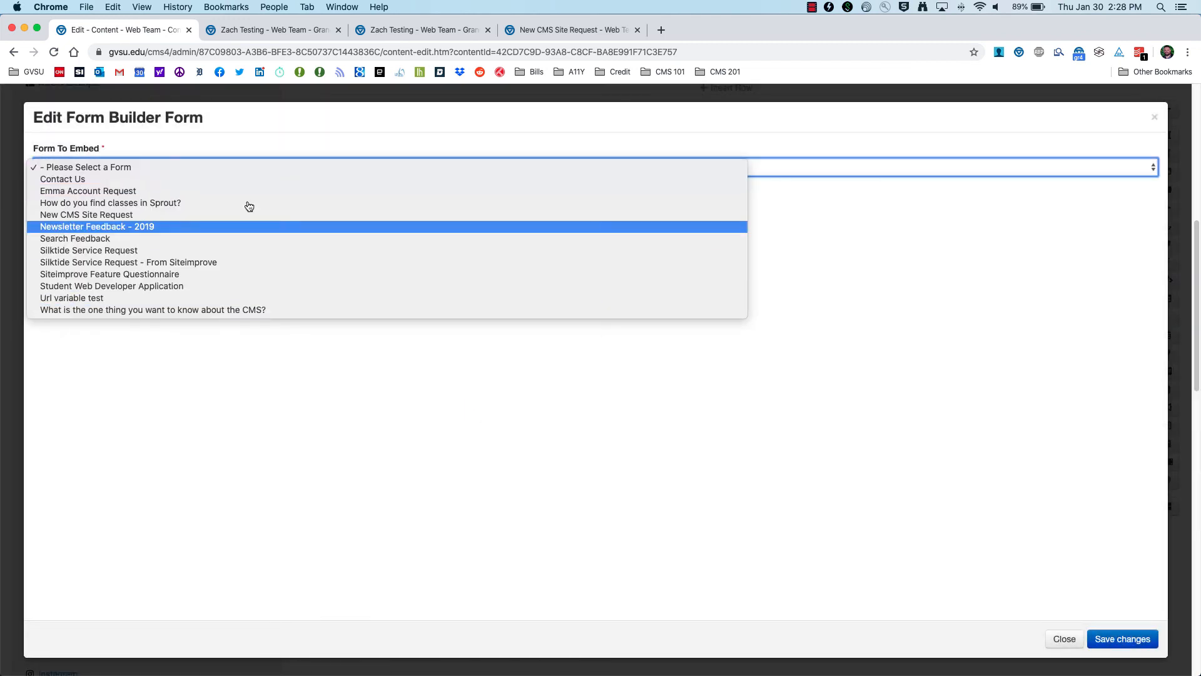
left_click(124, 230)
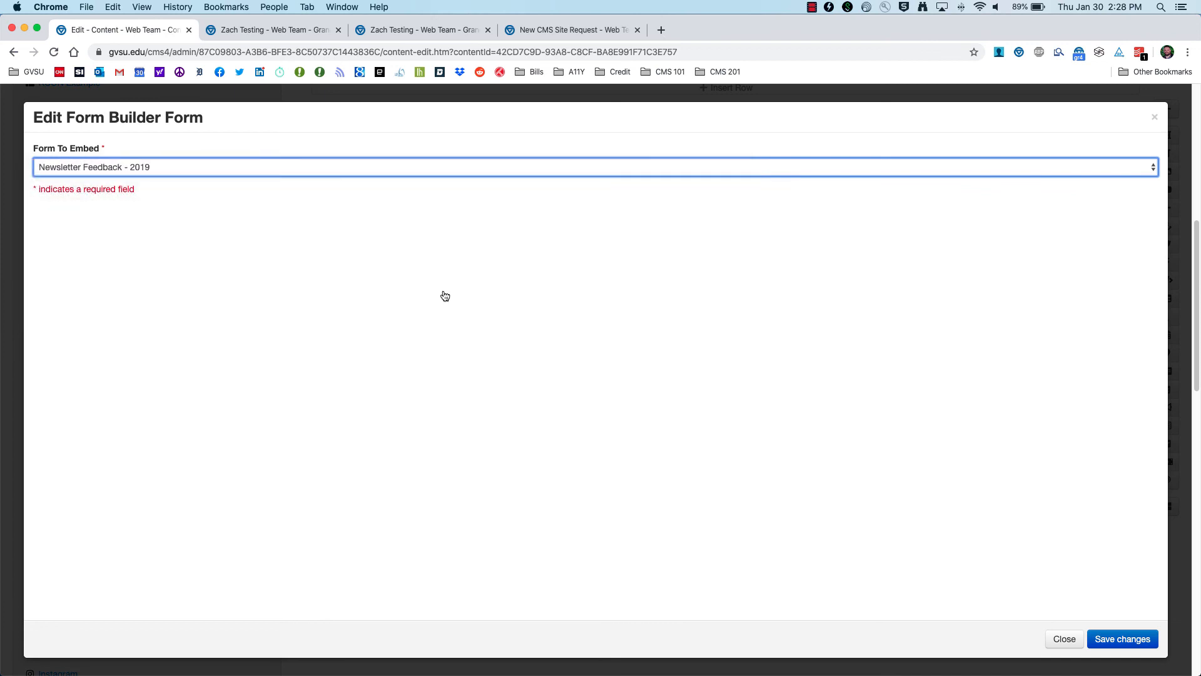
left_click(1123, 640)
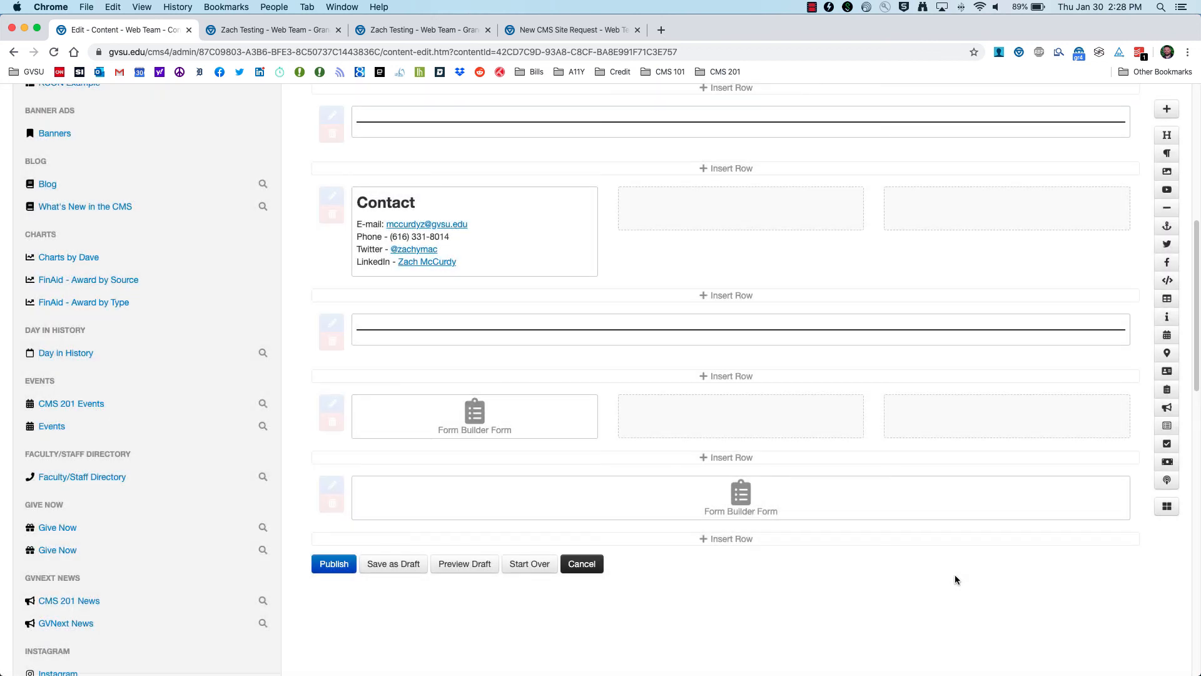